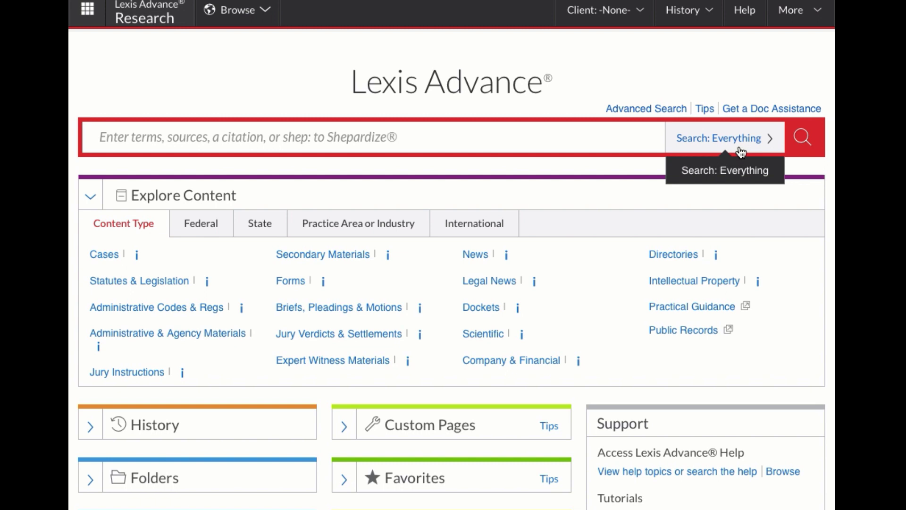
Search everything for "covenant lease"
{"action": "left_click", "coordinate": [552, 142]}
{"action": "type", "text": "cov"}
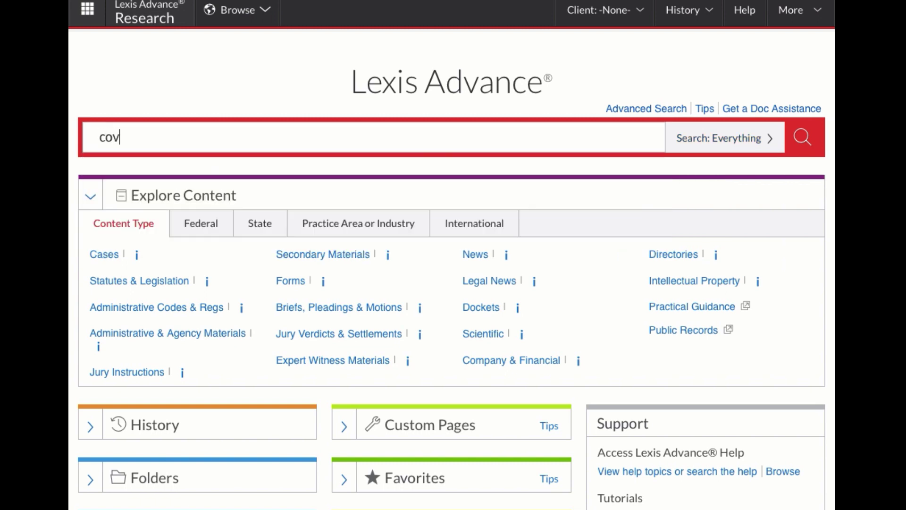
{"action": "type", "text": "enant lease"}
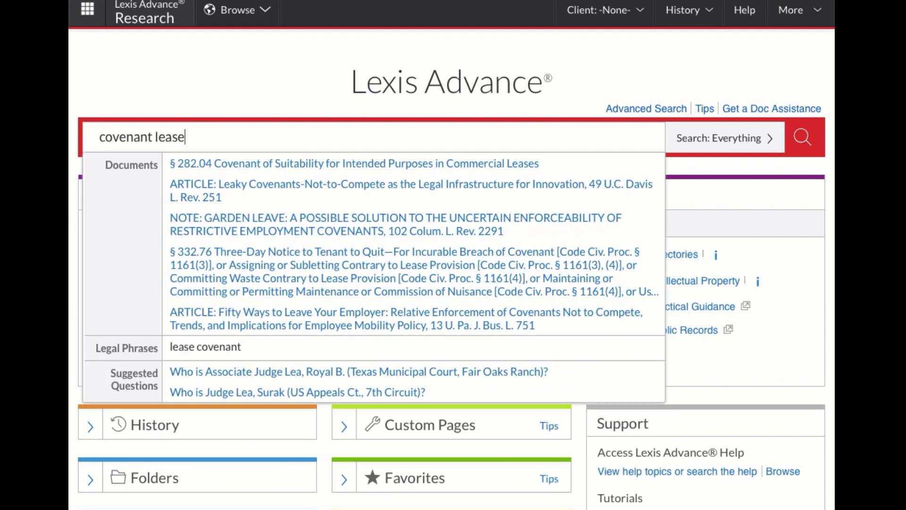
{"action": "left_click", "coordinate": [801, 158]}
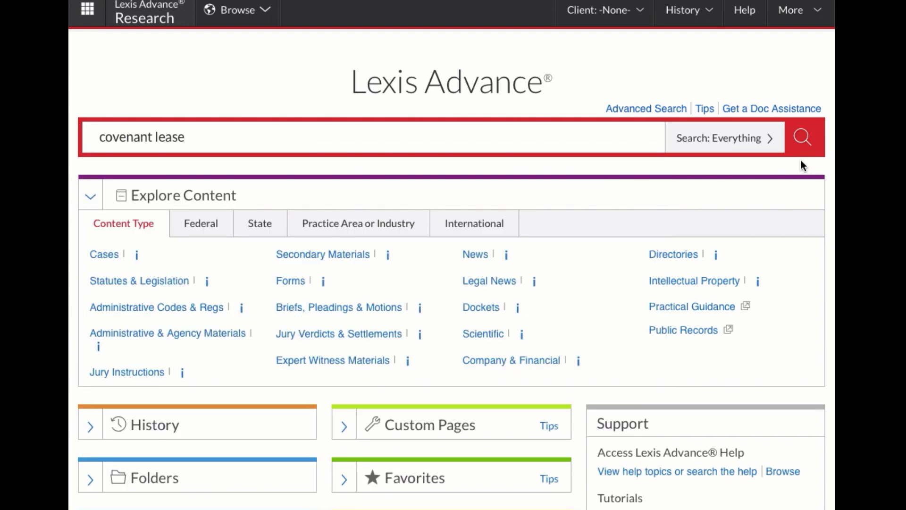
{"action": "left_click", "coordinate": [806, 136]}
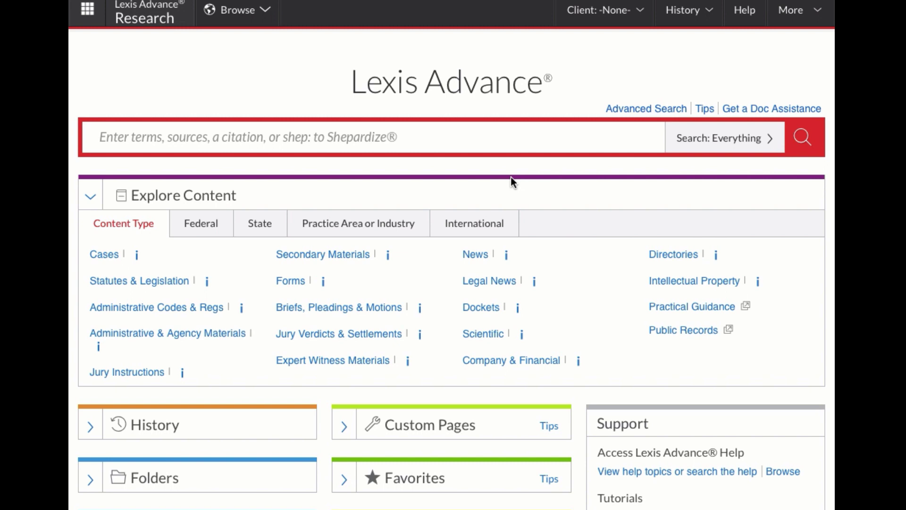
Narrow the search jurisdiction to Pennsylvania and include related Federal content
{"action": "left_click", "coordinate": [756, 149]}
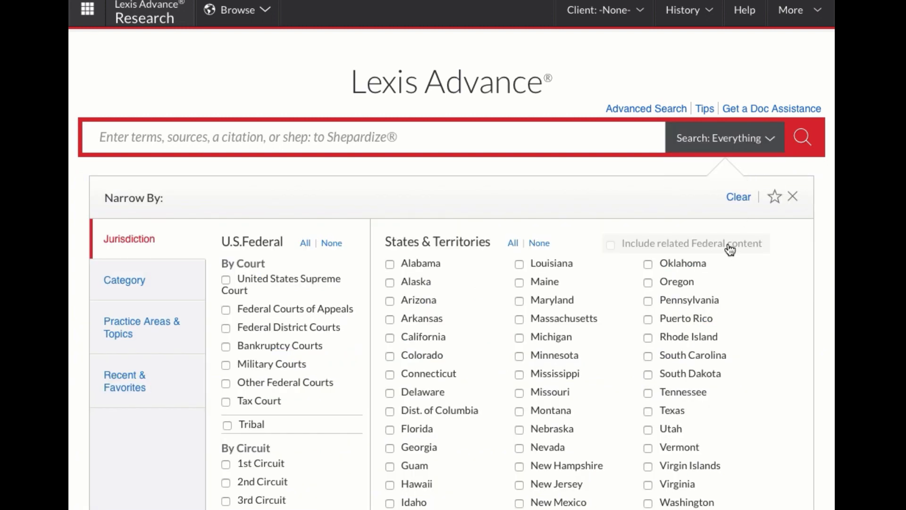
{"action": "left_click", "coordinate": [648, 301]}
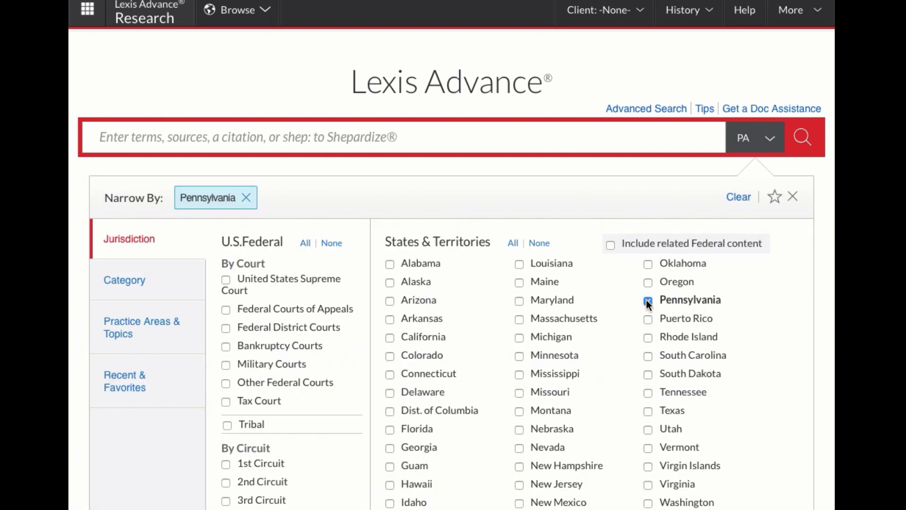
{"action": "left_click", "coordinate": [609, 245]}
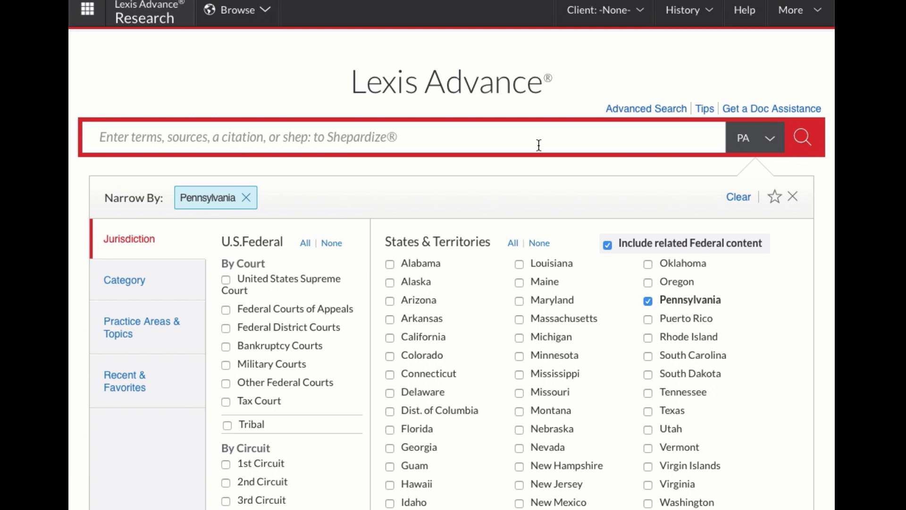
Run an advanced search requiring all of the terms lease, covenant and competition plus any of food, restaurant or snack
{"action": "left_click", "coordinate": [667, 110]}
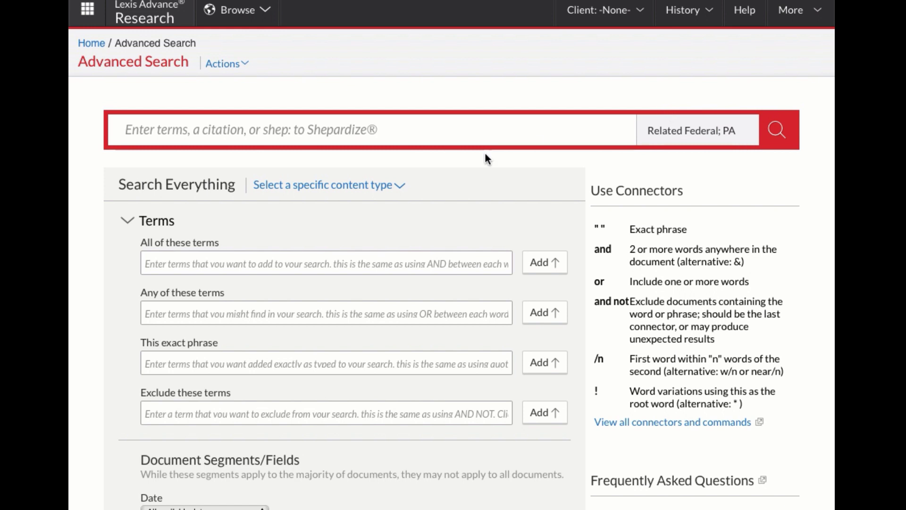
{"action": "left_click", "coordinate": [361, 267]}
{"action": "type", "text": "leas"}
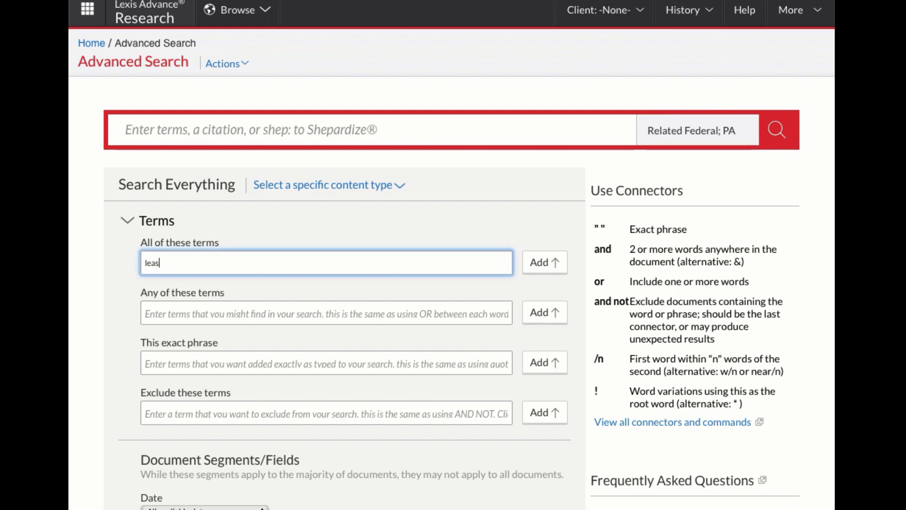
{"action": "type", "text": "e covenant competition"}
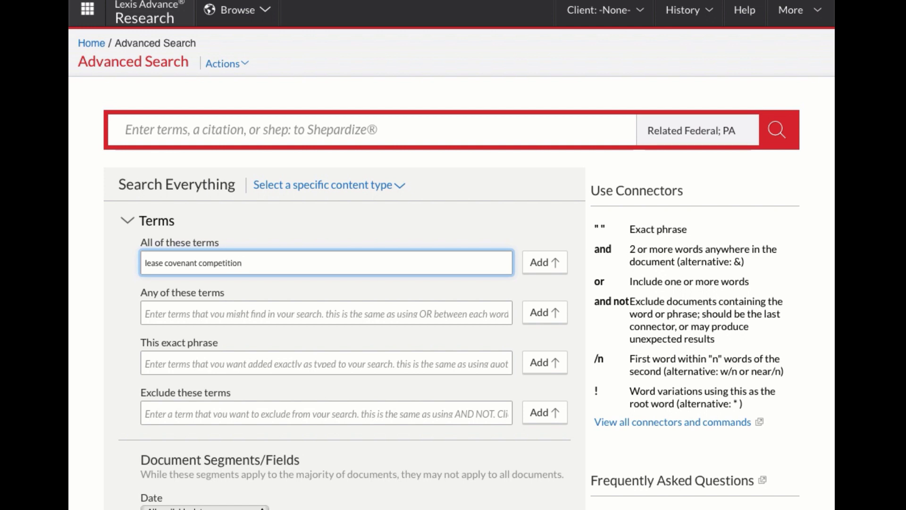
{"action": "left_click", "coordinate": [285, 314]}
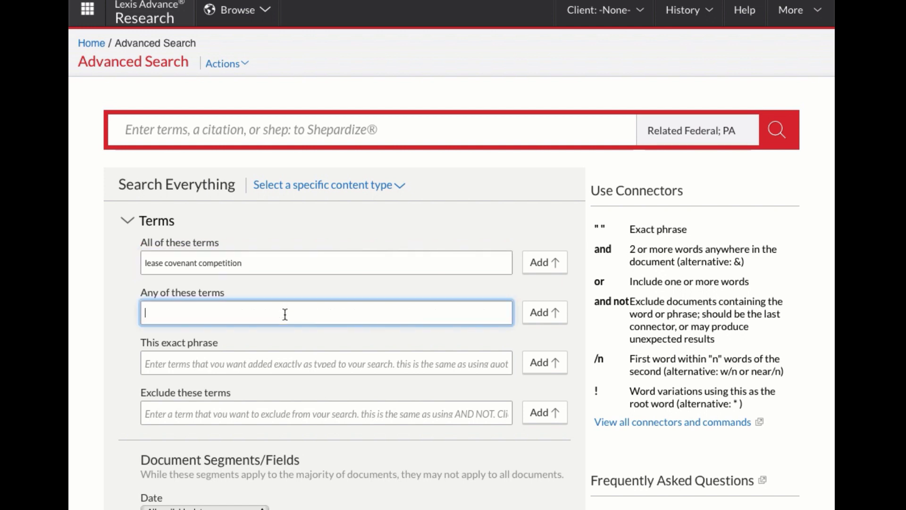
{"action": "type", "text": "food restaurant snack"}
{"action": "left_click", "coordinate": [543, 264]}
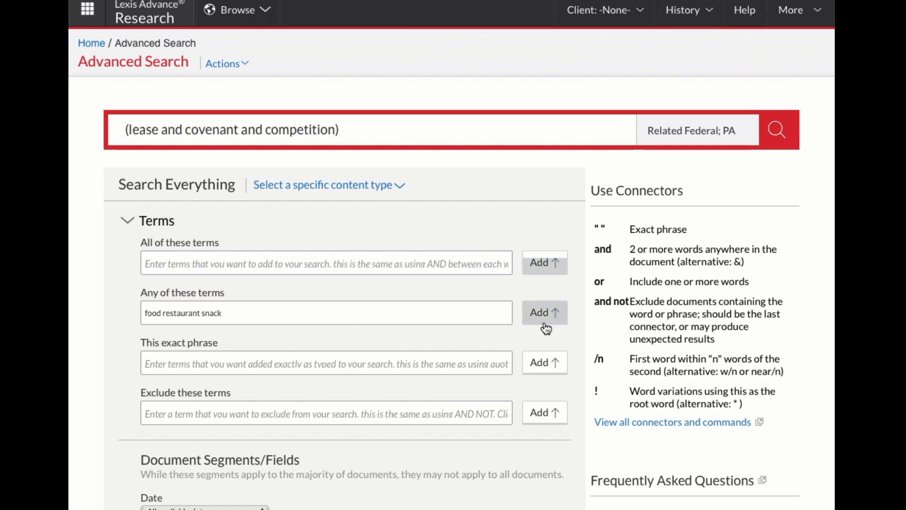
{"action": "left_click", "coordinate": [543, 314]}
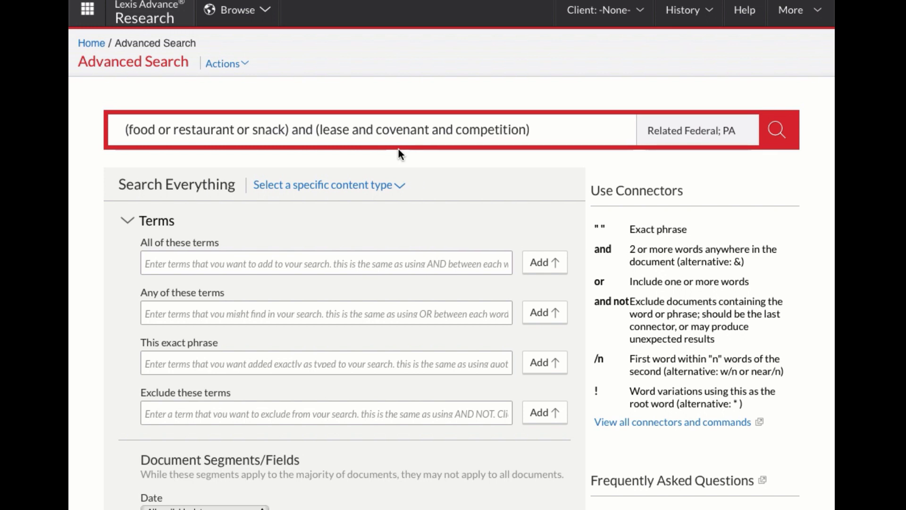
{"action": "left_click", "coordinate": [776, 133]}
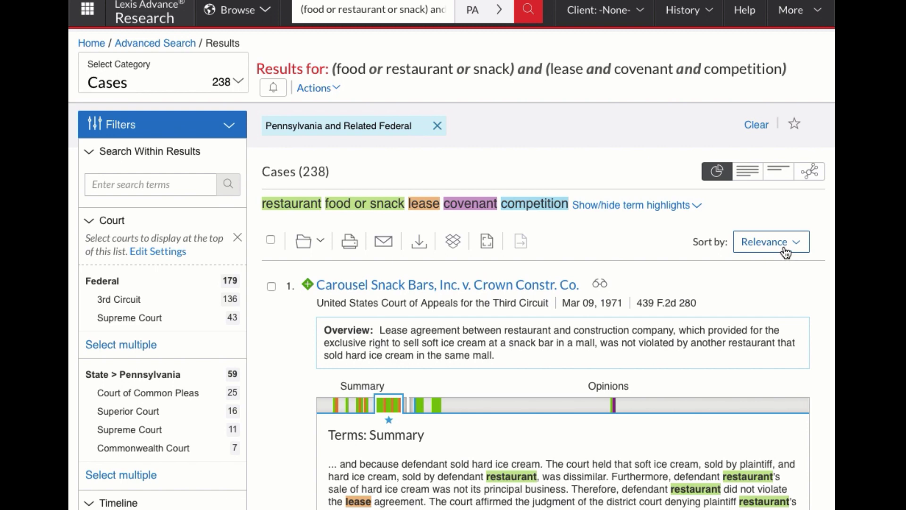
Look through the overviews and highlighted term passages of the first several cases in the results list, then return to its beginning
{"action": "scroll", "coordinate": [786, 252], "scroll_direction": "down", "scroll_amount": 3}
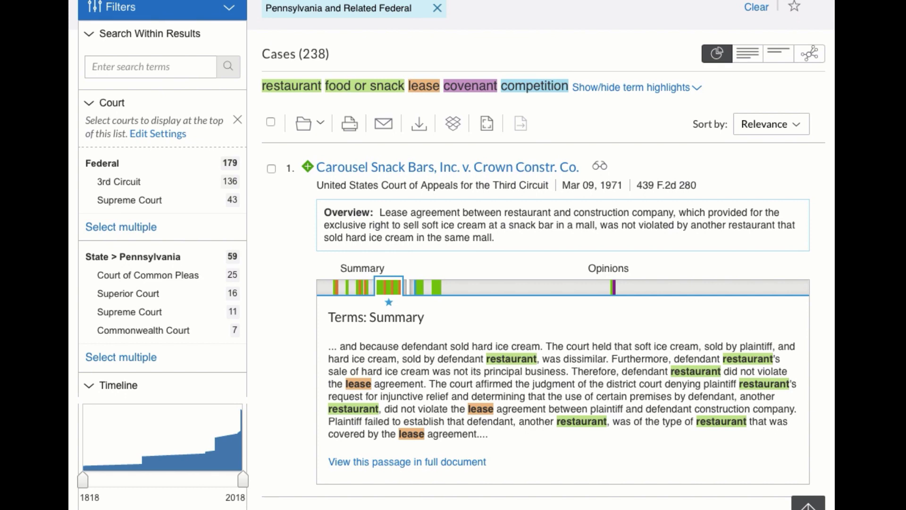
{"action": "scroll", "coordinate": [762, 149], "scroll_direction": "down", "scroll_amount": 4}
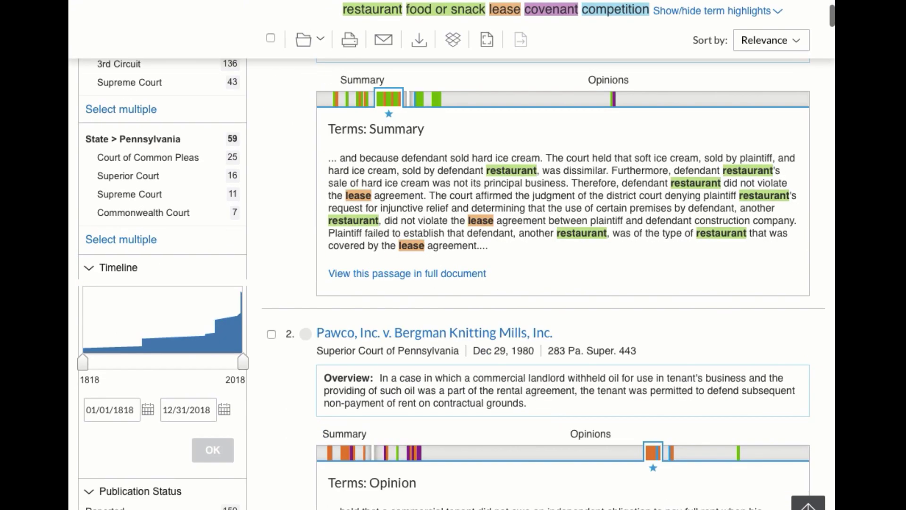
{"action": "scroll", "coordinate": [538, 284], "scroll_direction": "down", "scroll_amount": 7}
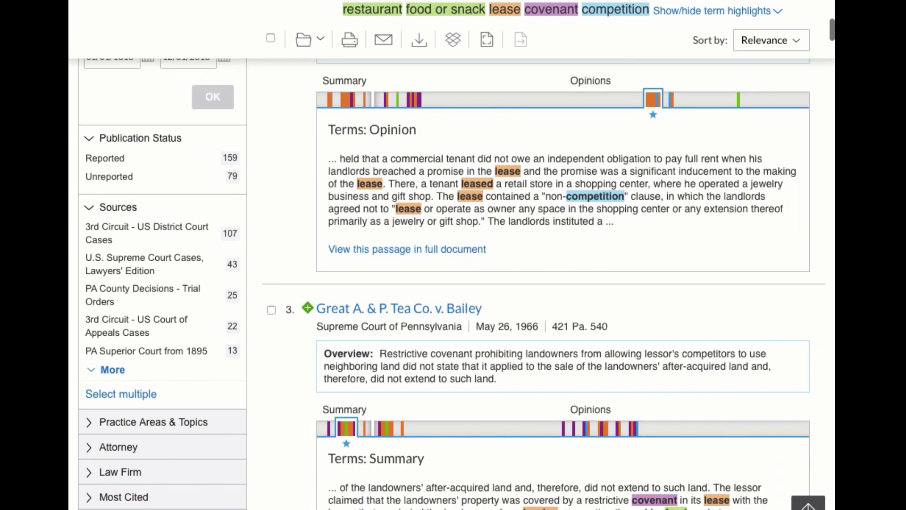
{"action": "scroll", "coordinate": [585, 307], "scroll_direction": "down", "scroll_amount": 3}
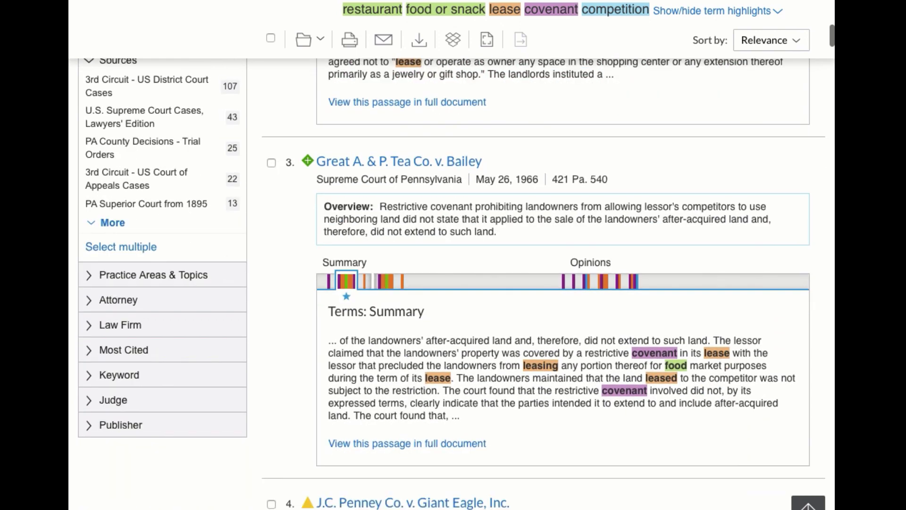
{"action": "scroll", "coordinate": [562, 284], "scroll_direction": "down", "scroll_amount": 20}
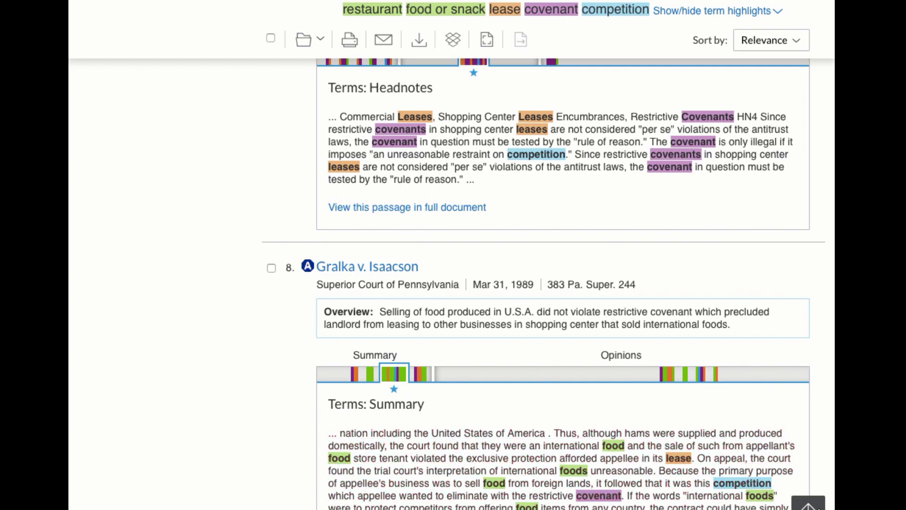
{"action": "left_click", "coordinate": [808, 504]}
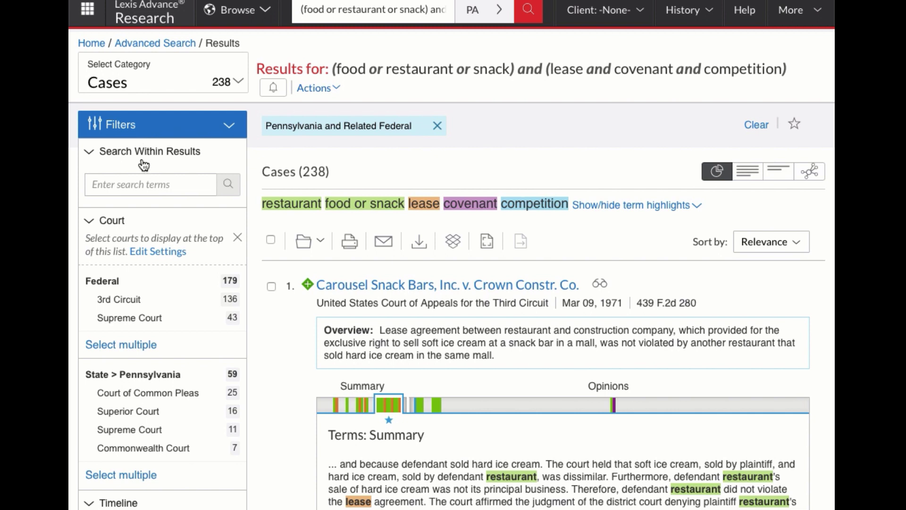
Enter the exact phrase "principal business" as the term for searching within the results, without running it
{"action": "left_click", "coordinate": [134, 188]}
{"action": "type", "text": "\"p"}
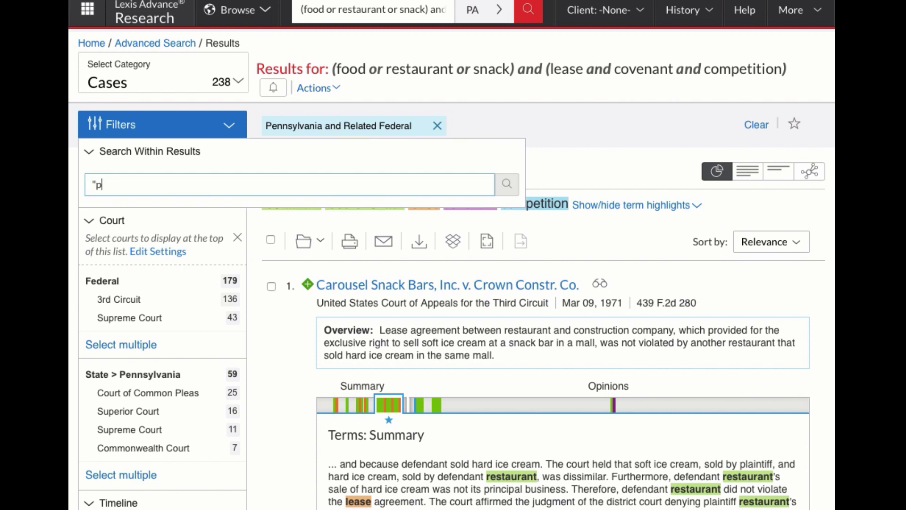
{"action": "type", "text": "rincipal business\""}
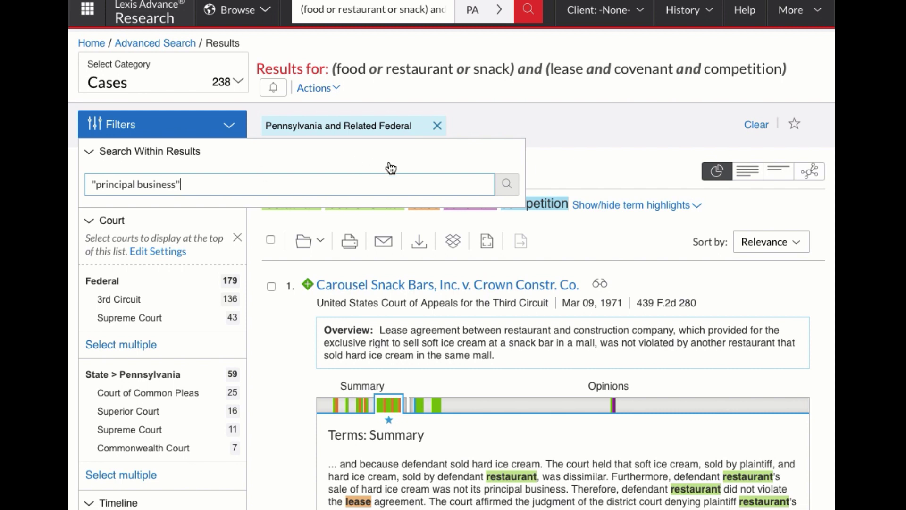
{"action": "left_click", "coordinate": [595, 182]}
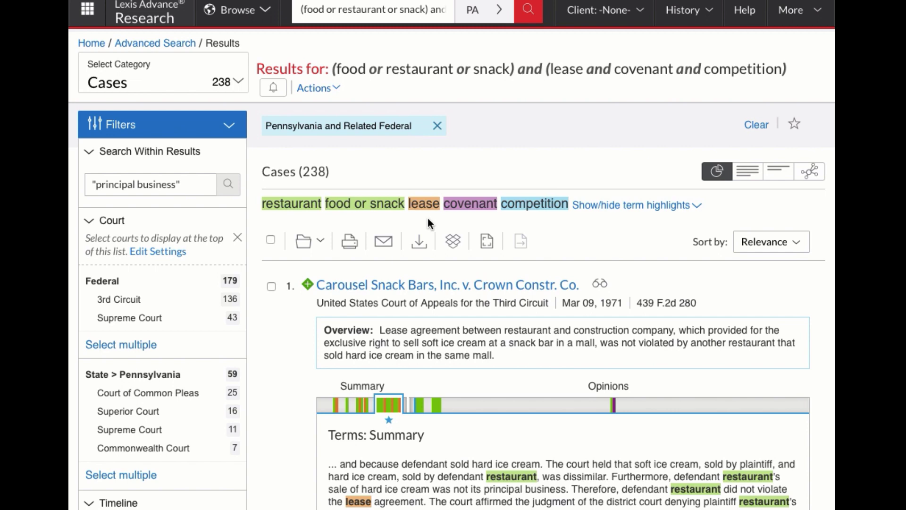
Preview the highlighted term passages in the summary and opinion of Carousel Snack Bars, Inc. v. Crown Constr. Co., and examine the second case's passage
{"action": "scroll", "coordinate": [624, 286], "scroll_direction": "down", "scroll_amount": 3}
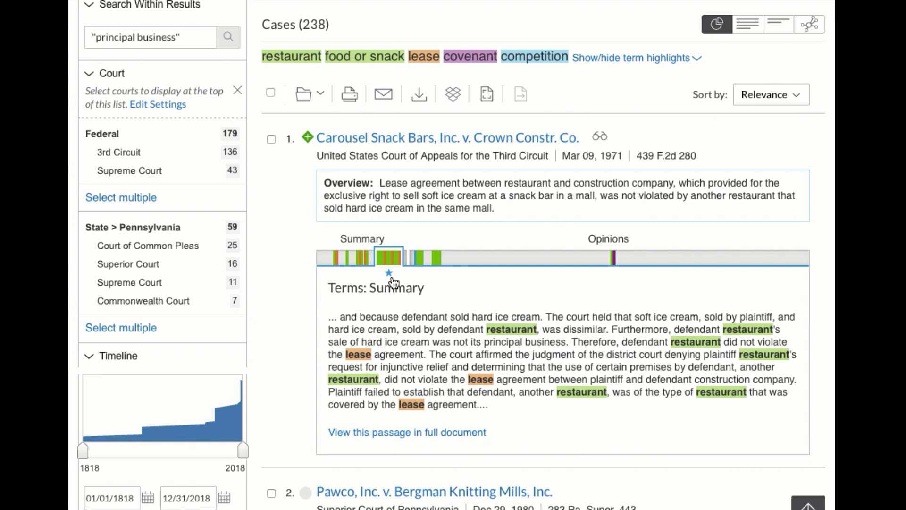
{"action": "left_click", "coordinate": [419, 259]}
{"action": "left_click", "coordinate": [436, 258]}
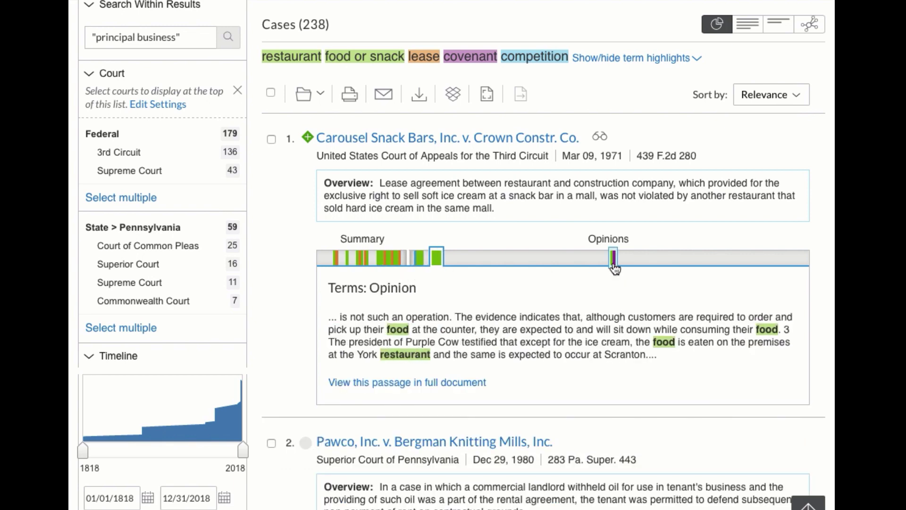
{"action": "left_click", "coordinate": [614, 258]}
{"action": "left_click", "coordinate": [393, 268]}
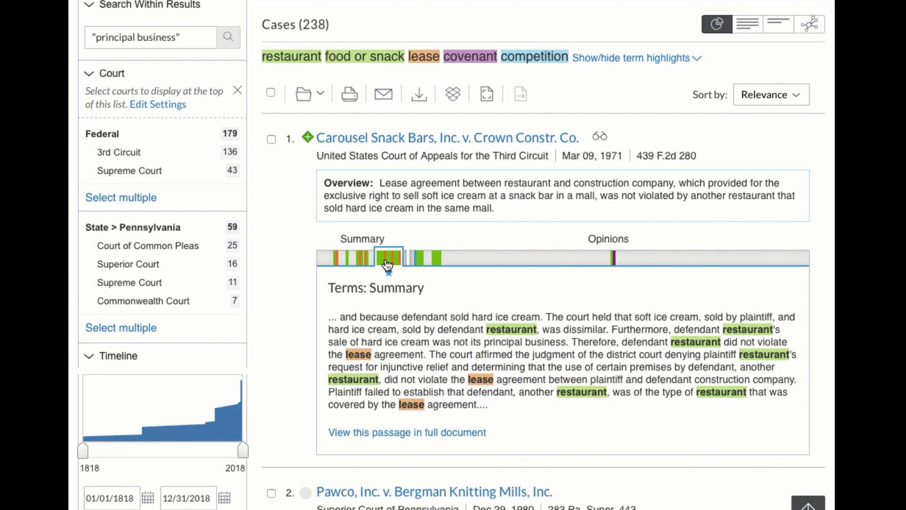
{"action": "scroll", "coordinate": [393, 270], "scroll_direction": "down", "scroll_amount": 3}
{"action": "scroll", "coordinate": [675, 378], "scroll_direction": "down", "scroll_amount": 3}
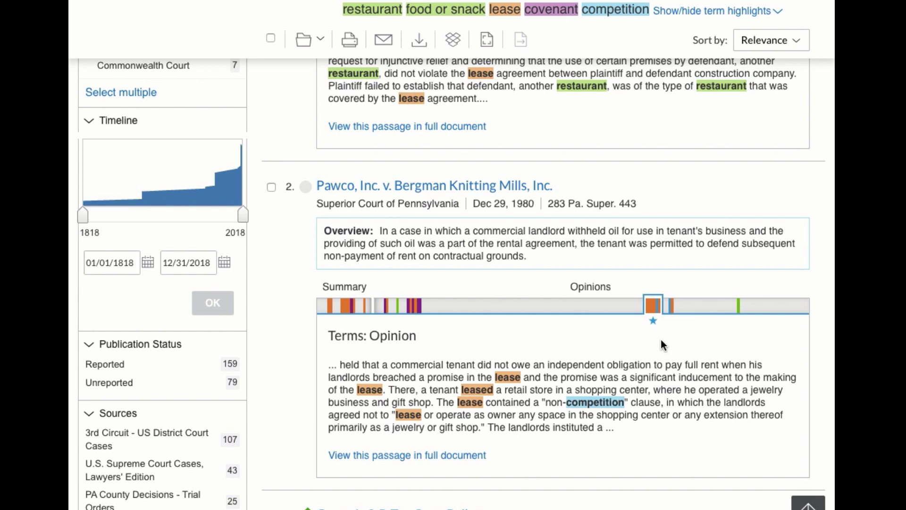
{"action": "scroll", "coordinate": [661, 339], "scroll_direction": "up", "scroll_amount": 8}
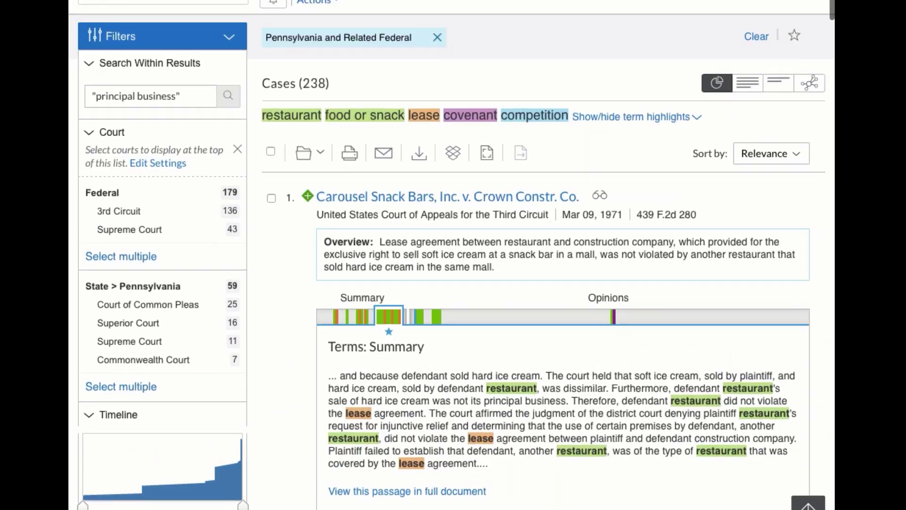
{"action": "scroll", "coordinate": [451, 283], "scroll_direction": "up", "scroll_amount": 2}
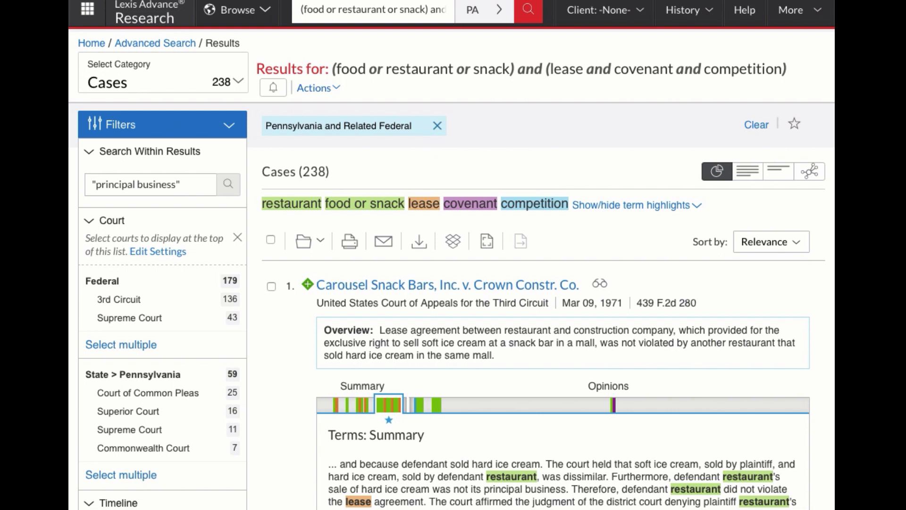
Show the results in Ravel View, examine the chart by court level and year, and inspect the citation links of the Carousel Snack Bars case
{"action": "left_click", "coordinate": [810, 175]}
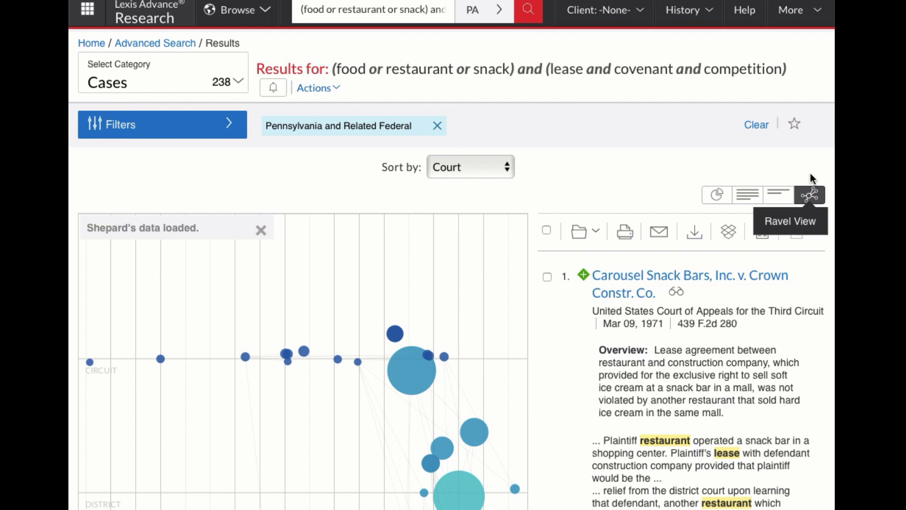
{"action": "scroll", "coordinate": [810, 174], "scroll_direction": "down", "scroll_amount": 3}
{"action": "scroll", "coordinate": [452, 255], "scroll_direction": "down", "scroll_amount": 1}
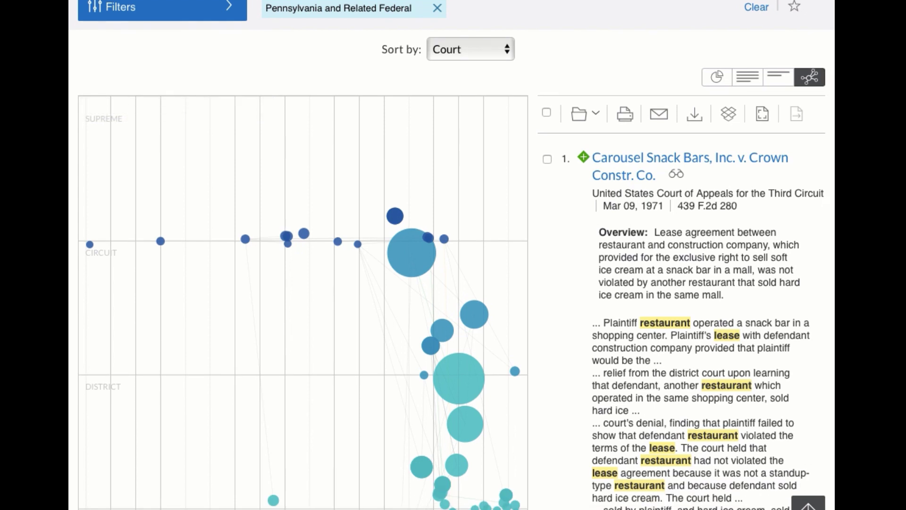
{"action": "scroll", "coordinate": [451, 255], "scroll_direction": "down", "scroll_amount": 3}
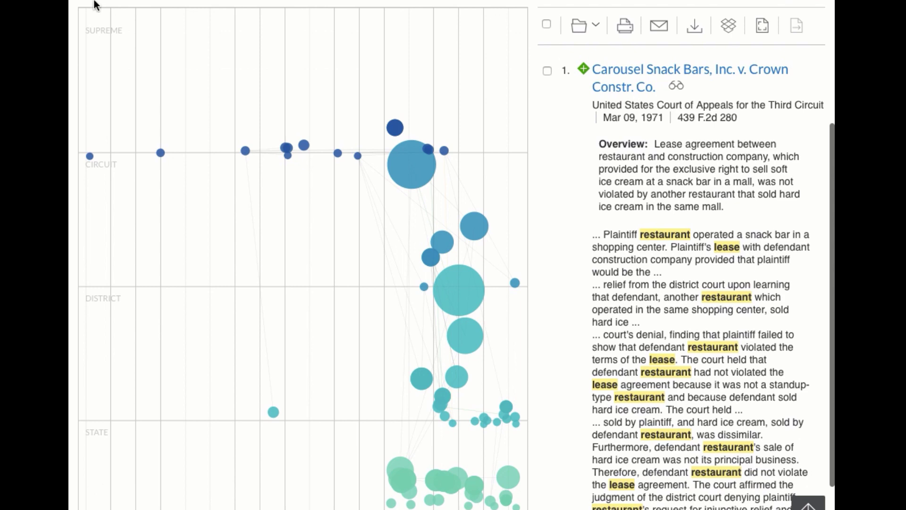
{"action": "scroll", "coordinate": [88, 491], "scroll_direction": "down", "scroll_amount": 3}
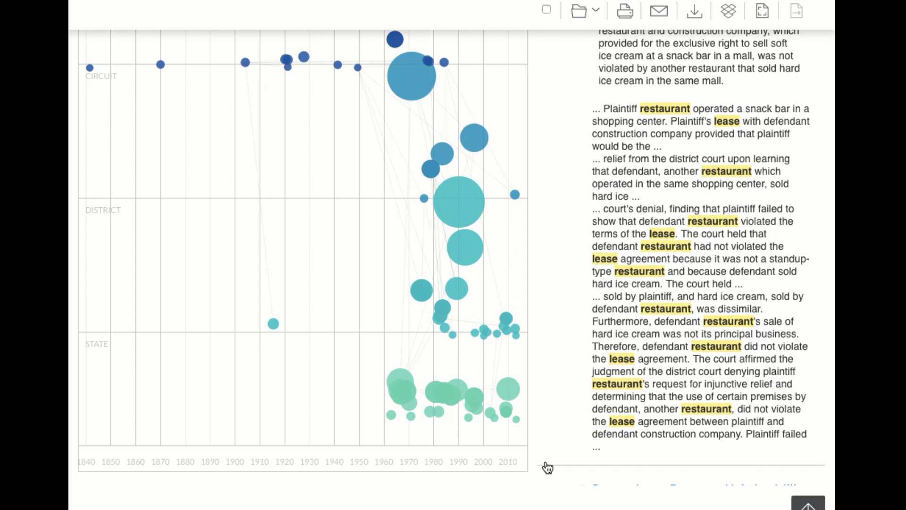
{"action": "scroll", "coordinate": [548, 468], "scroll_direction": "up", "scroll_amount": 6}
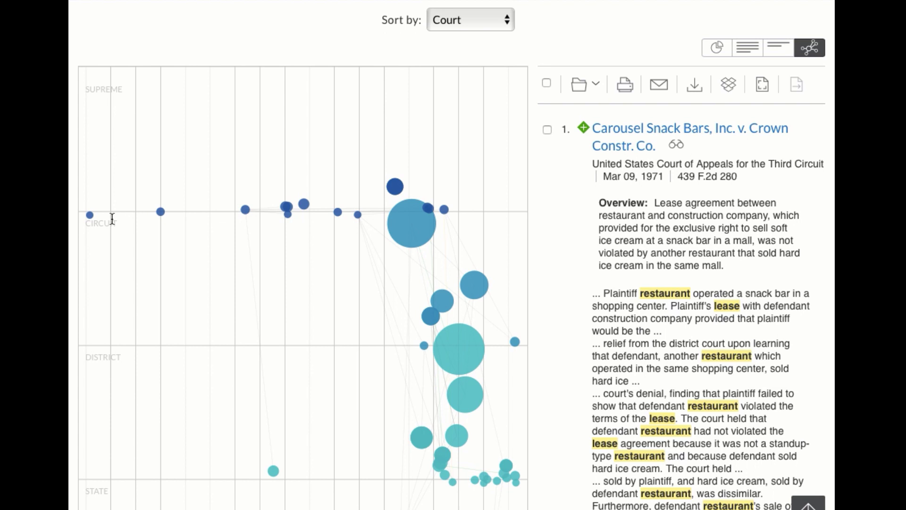
{"action": "mouse_move", "coordinate": [418, 242]}
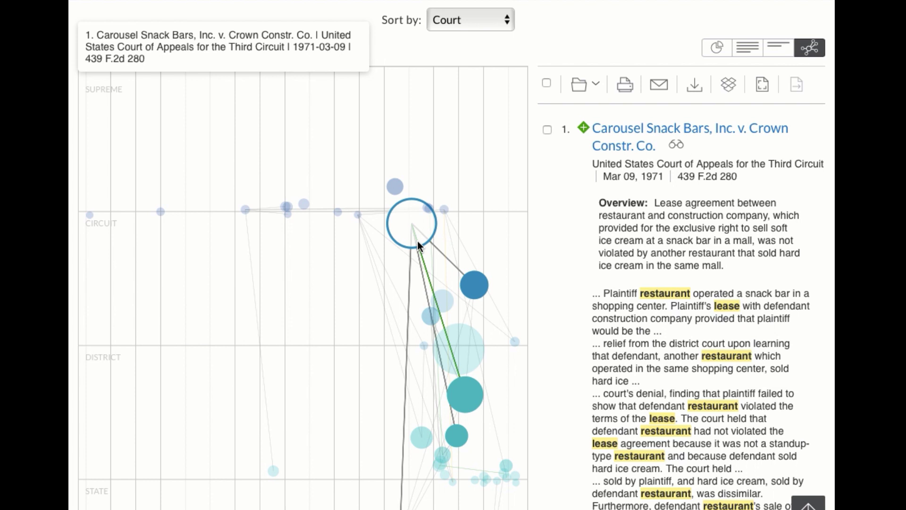
Examine the citation links of state trial court cases and the Carousel Snack Bars case in the Ravel View chart
{"action": "scroll", "coordinate": [385, 427], "scroll_direction": "down", "scroll_amount": 1}
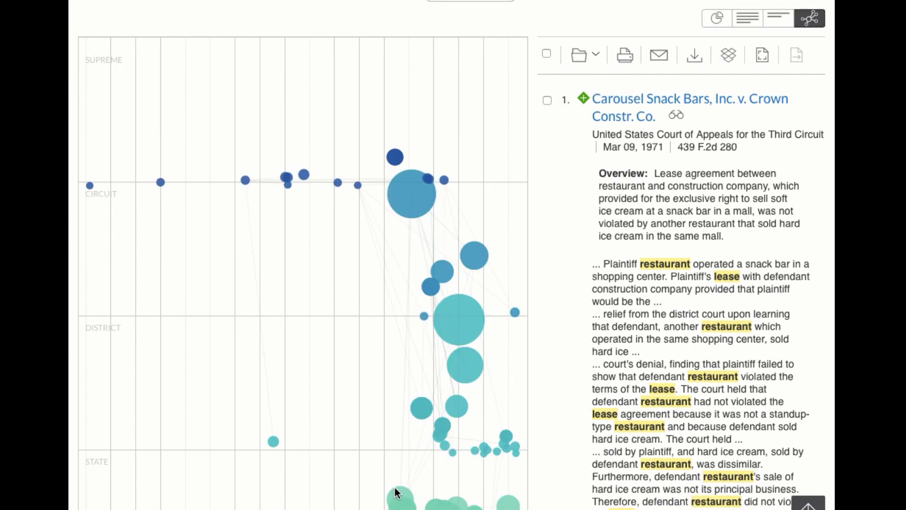
{"action": "mouse_move", "coordinate": [403, 495]}
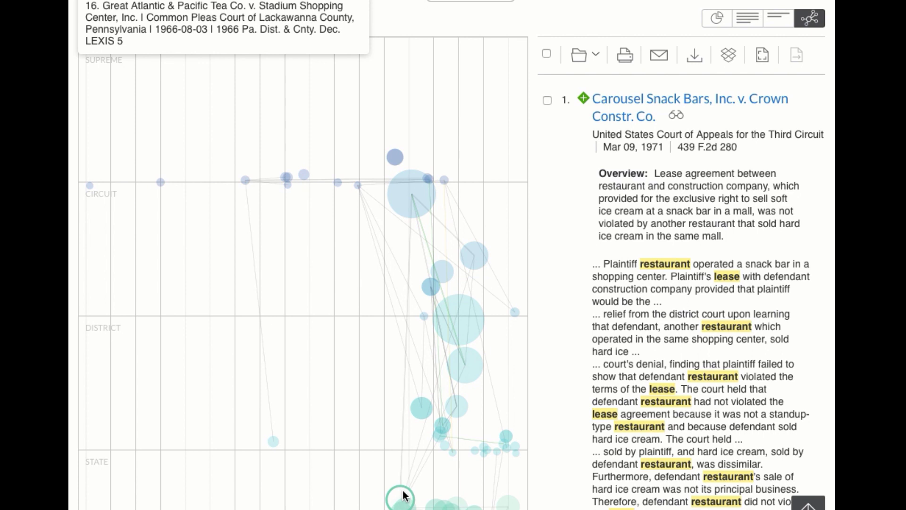
{"action": "mouse_move", "coordinate": [462, 506]}
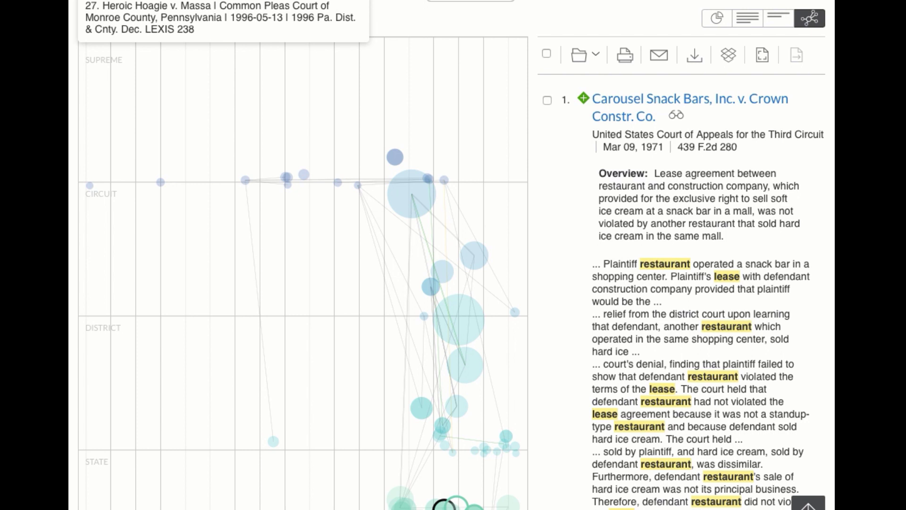
{"action": "mouse_move", "coordinate": [410, 192]}
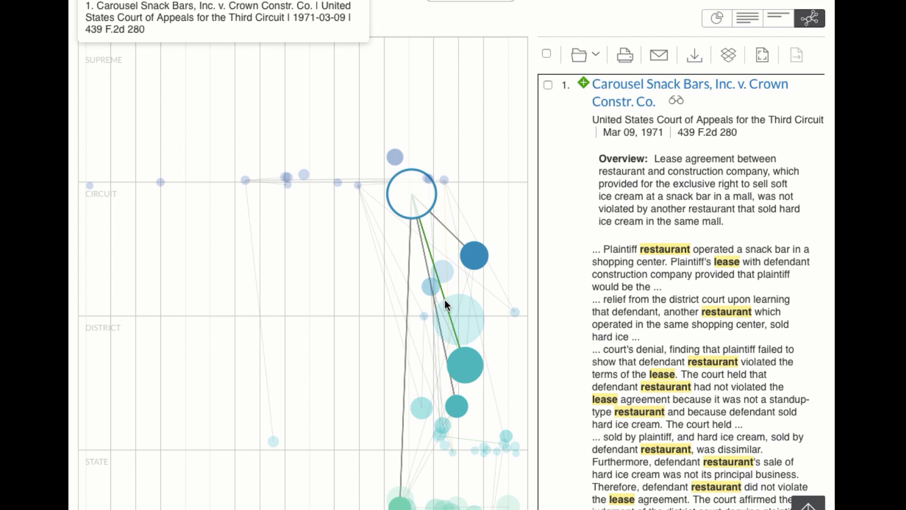
{"action": "mouse_move", "coordinate": [477, 261]}
{"action": "mouse_move", "coordinate": [467, 364]}
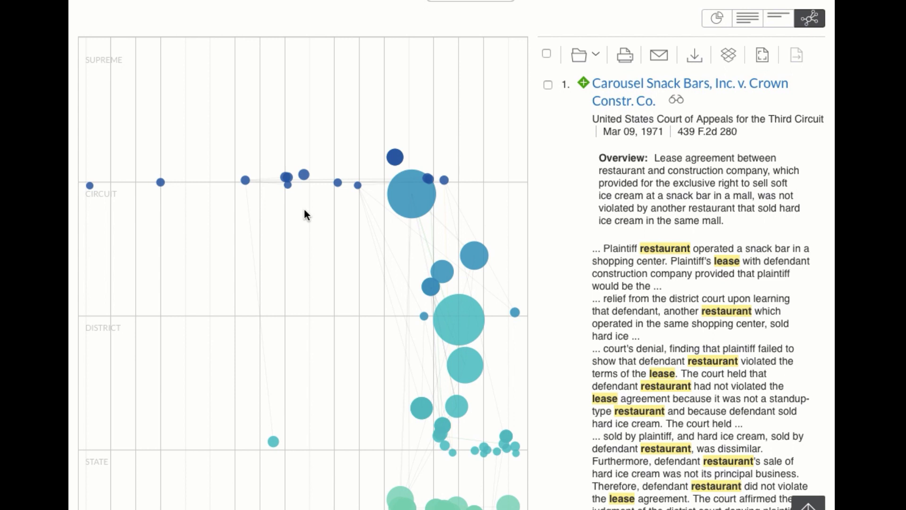
Expand the results filters and switch from Ravel View to the graphical view of term passages
{"action": "scroll", "coordinate": [305, 210], "scroll_direction": "up", "scroll_amount": 4}
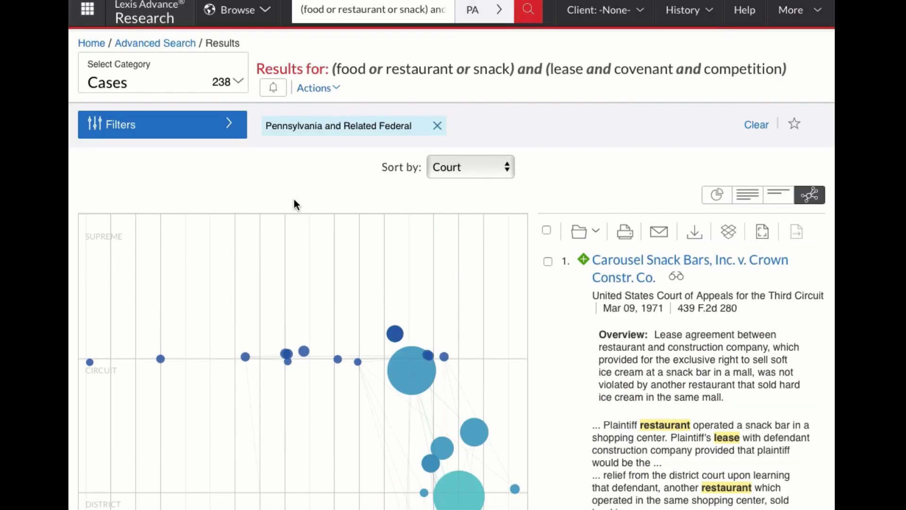
{"action": "left_click", "coordinate": [233, 127]}
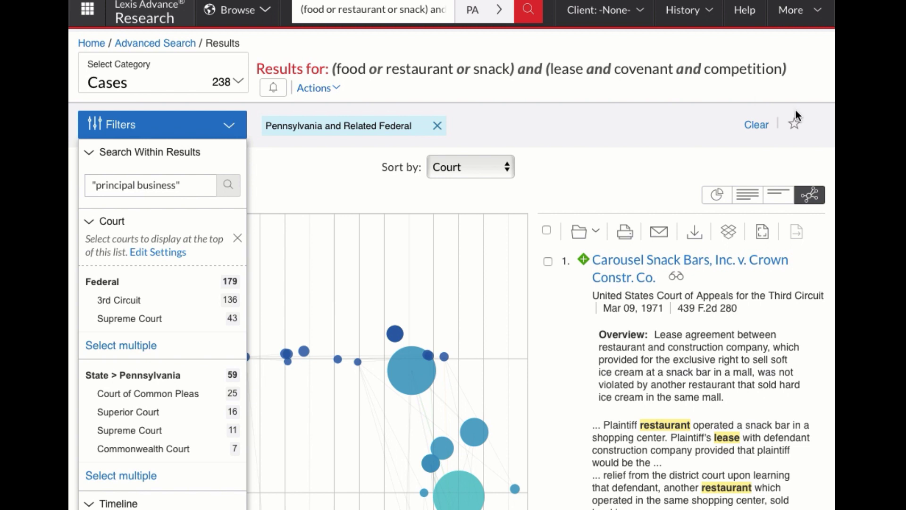
{"action": "left_click", "coordinate": [716, 198]}
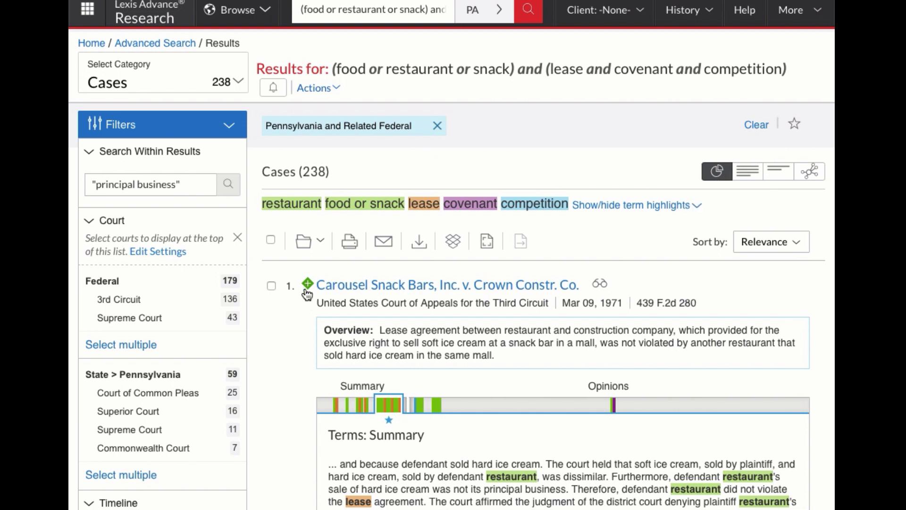
Look through the first cases' Shepard's signals and term passages, and open J.C. Penney Co. v. Giant Eagle, Inc
{"action": "mouse_move", "coordinate": [307, 289]}
{"action": "scroll", "coordinate": [307, 289], "scroll_direction": "down", "scroll_amount": 9}
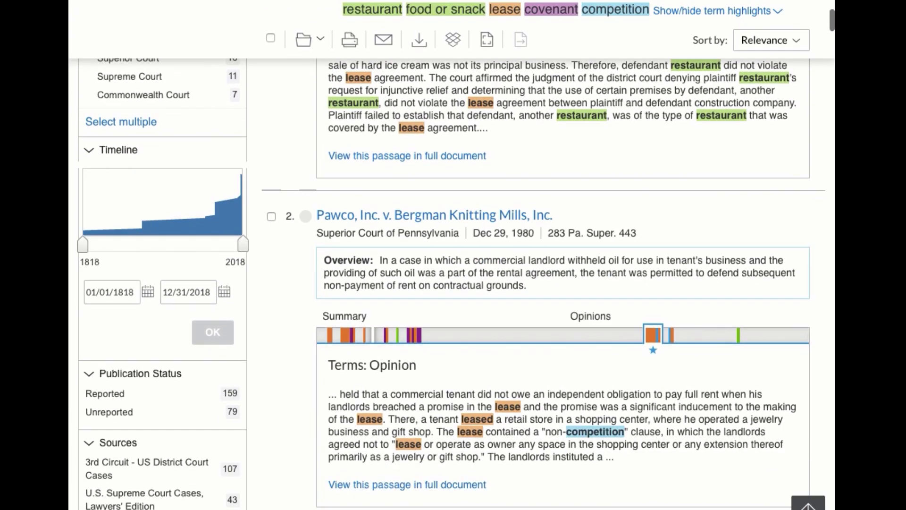
{"action": "scroll", "coordinate": [450, 283], "scroll_direction": "down", "scroll_amount": 8}
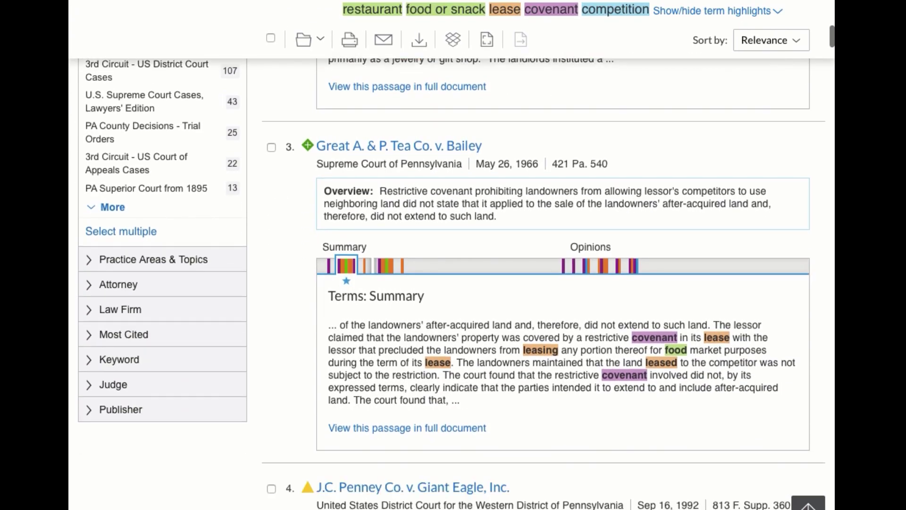
{"action": "scroll", "coordinate": [357, 252], "scroll_direction": "down", "scroll_amount": 5}
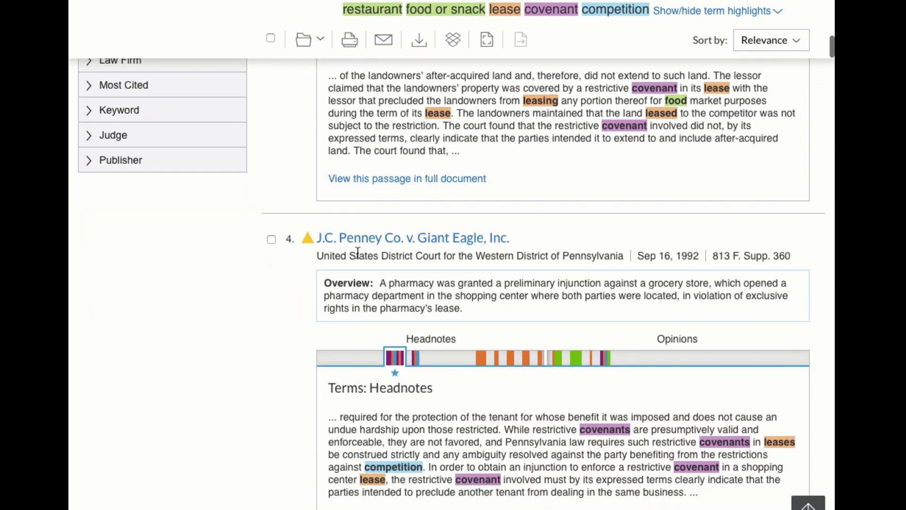
{"action": "mouse_move", "coordinate": [308, 243]}
{"action": "left_click", "coordinate": [308, 243]}
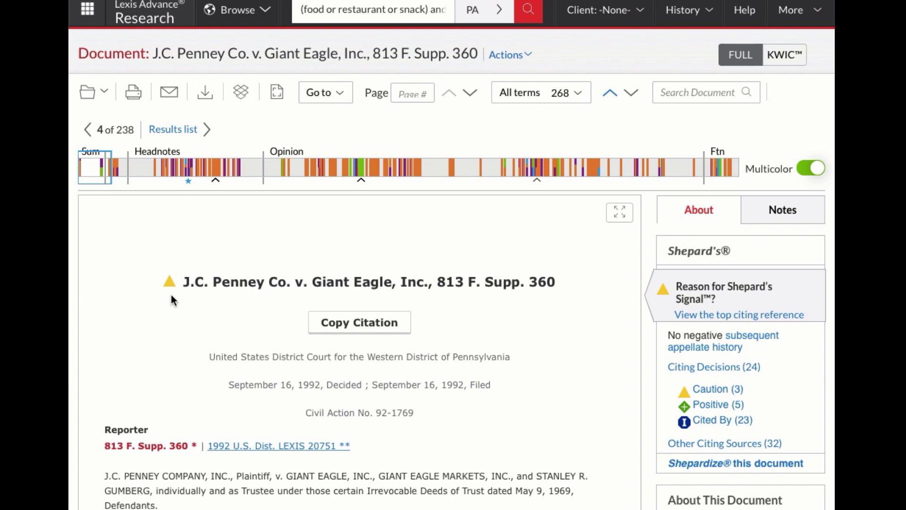
View the top citing reference behind the case's Shepard's signal, and Shepardize the document
{"action": "left_click", "coordinate": [775, 305]}
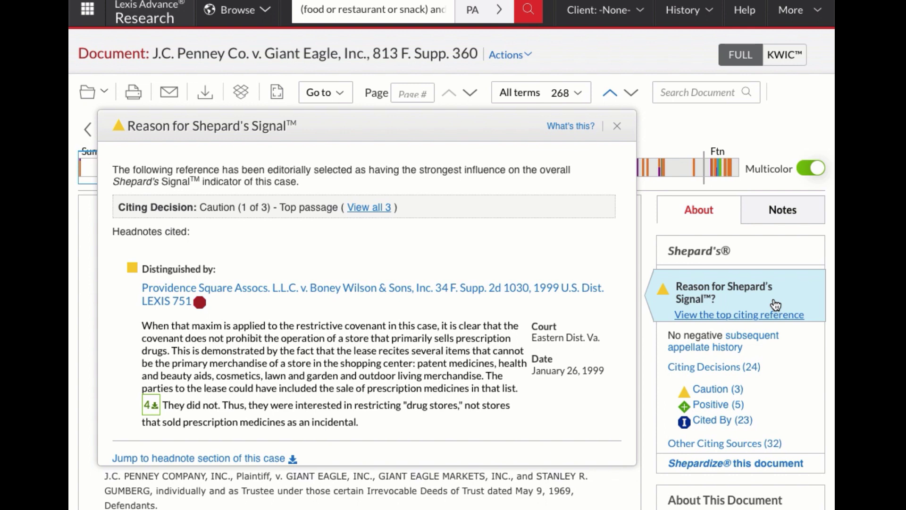
{"action": "left_click", "coordinate": [744, 396]}
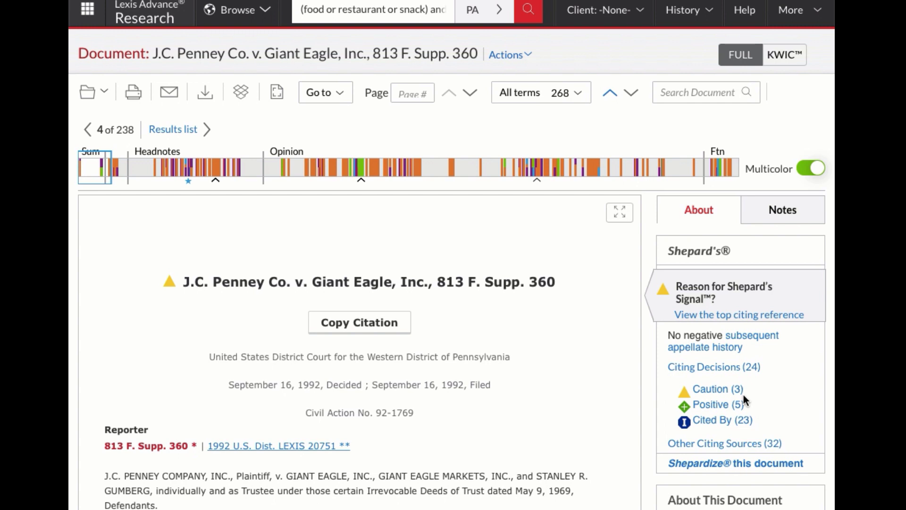
{"action": "left_click", "coordinate": [766, 463]}
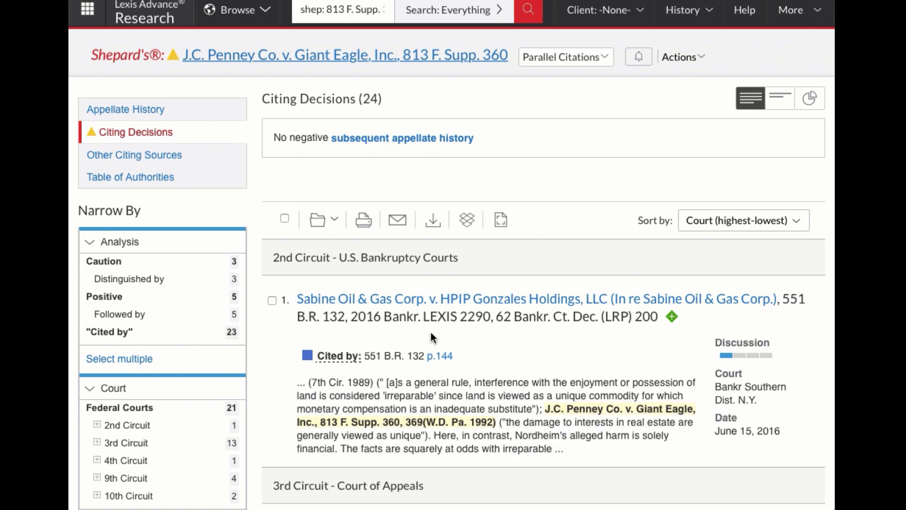
Review the case's Appellate History, and look through its Citing Decisions and their narrowing options down to Search Within Results
{"action": "left_click", "coordinate": [188, 118]}
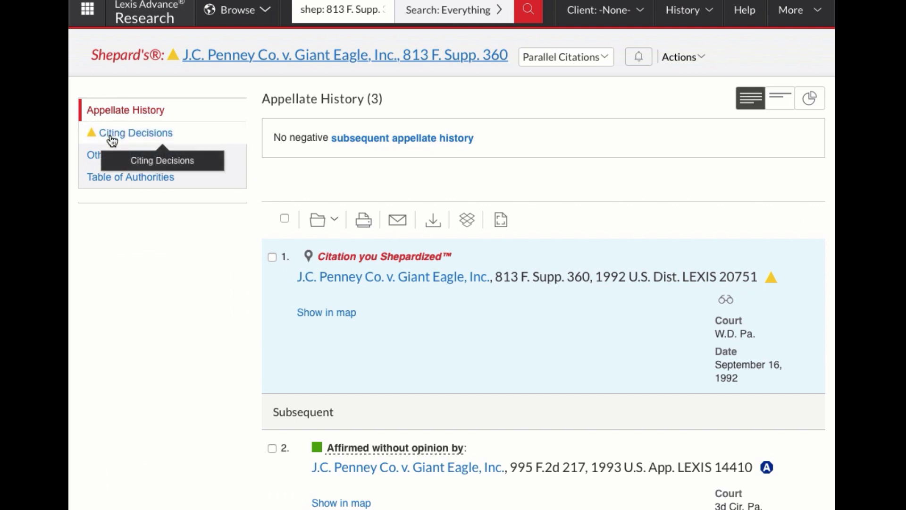
{"action": "left_click", "coordinate": [111, 138]}
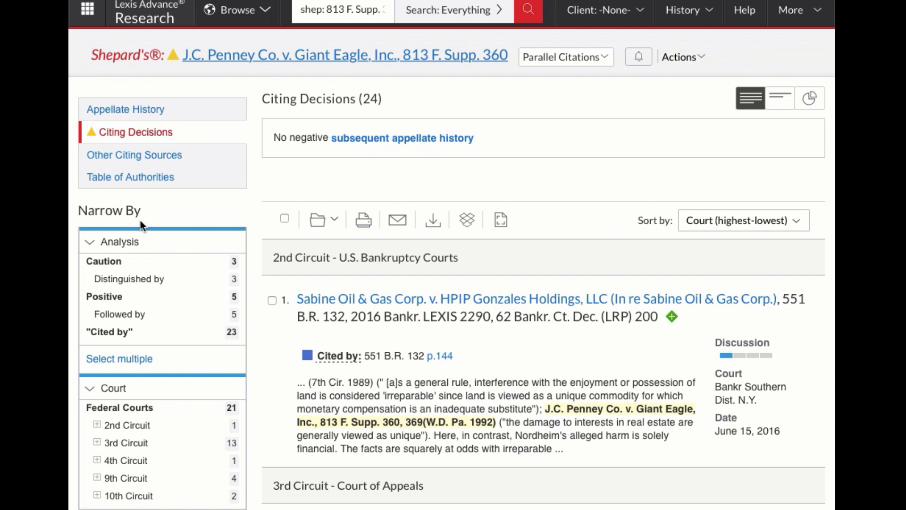
{"action": "scroll", "coordinate": [140, 220], "scroll_direction": "down", "scroll_amount": 6}
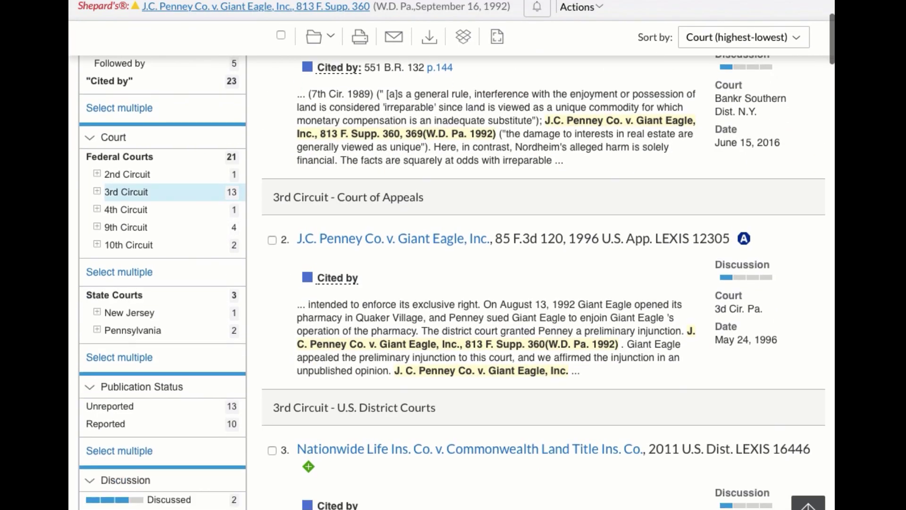
{"action": "scroll", "coordinate": [141, 220], "scroll_direction": "down", "scroll_amount": 6}
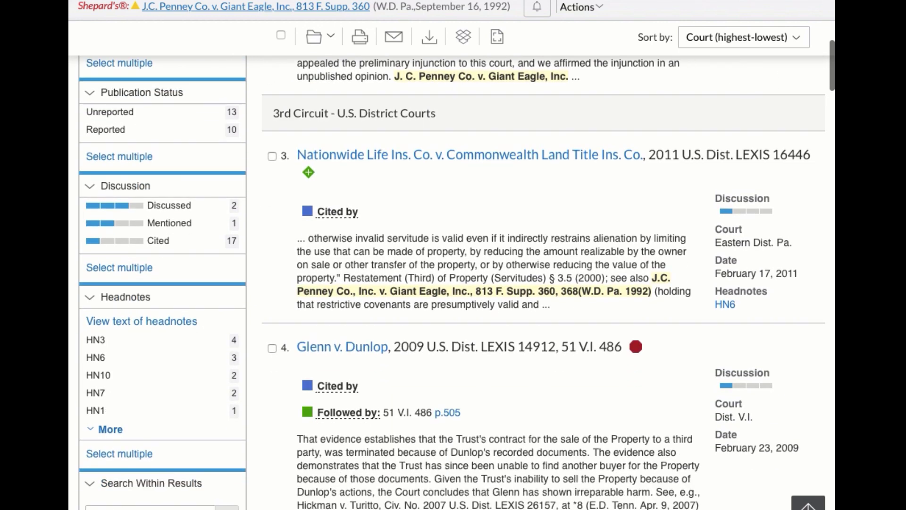
{"action": "scroll", "coordinate": [140, 220], "scroll_direction": "down", "scroll_amount": 2}
{"action": "left_click", "coordinate": [140, 422]}
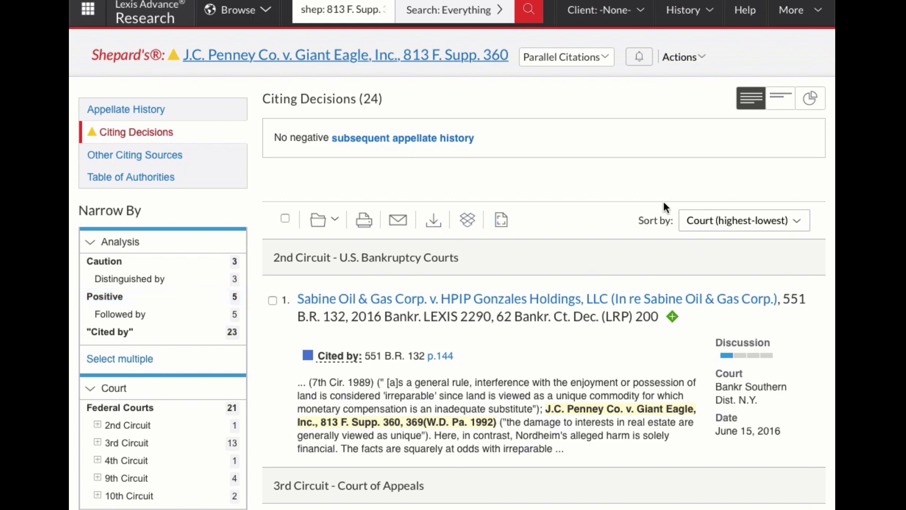
Examine the citing decisions in the Analysis by Court grid, and view the Other Citing Sources and Table of Authorities
{"action": "left_click", "coordinate": [810, 99]}
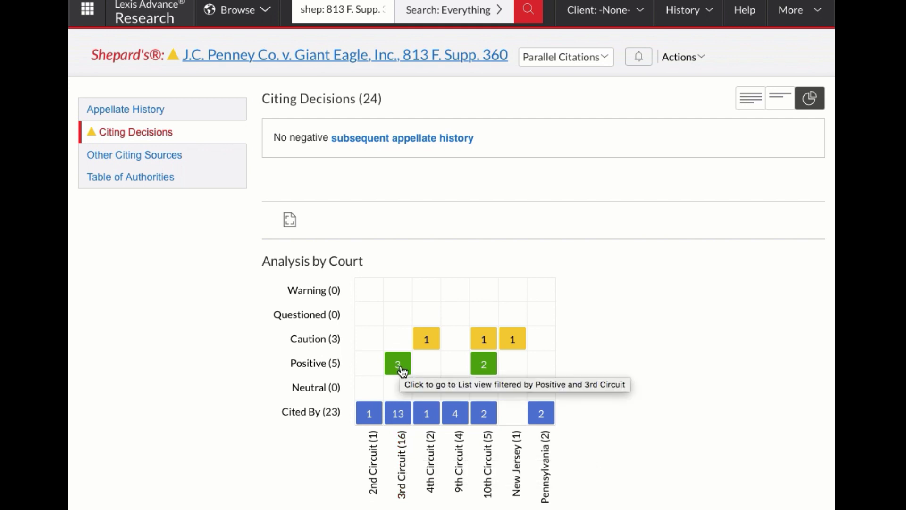
{"action": "left_click", "coordinate": [159, 161]}
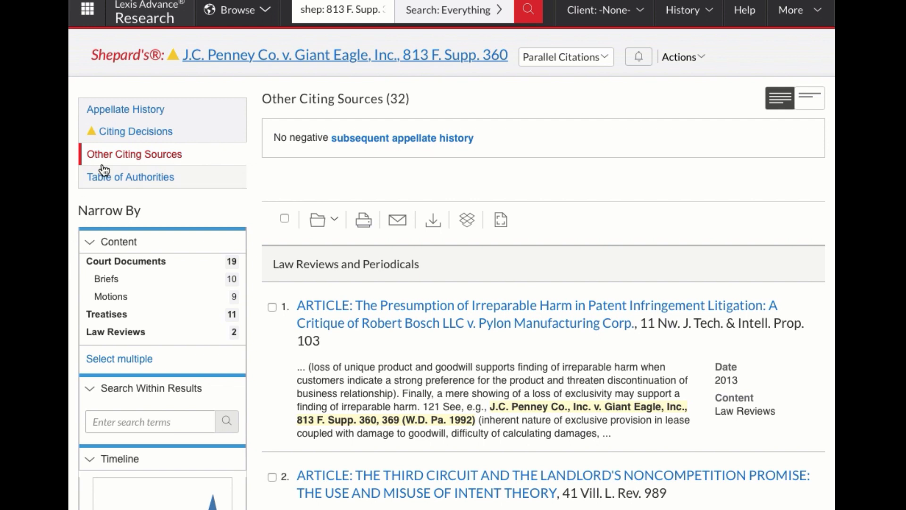
{"action": "left_click", "coordinate": [134, 181]}
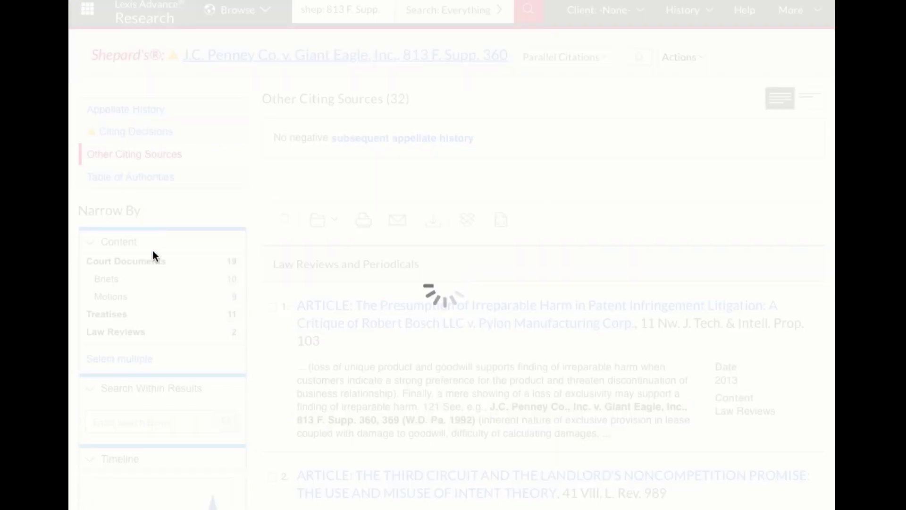